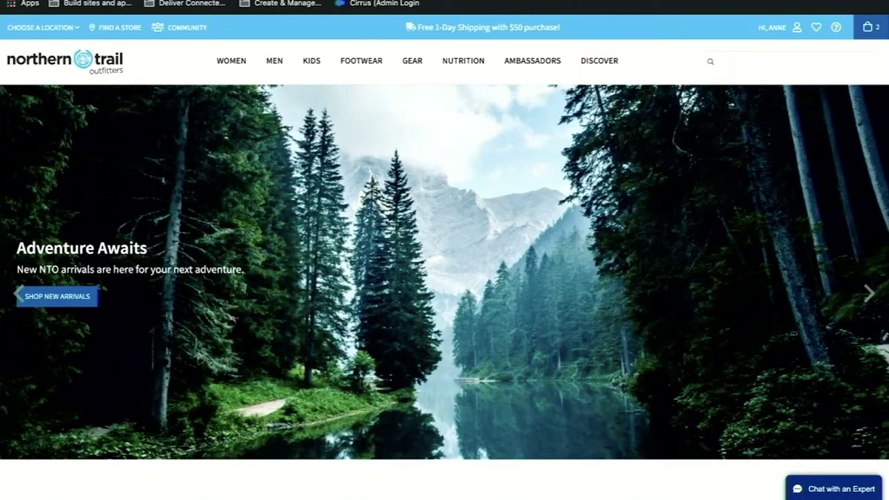
# Take the two-item cart through checkout with ground shipping and payment to the $176.40 order review.
pyautogui.click(872, 28)
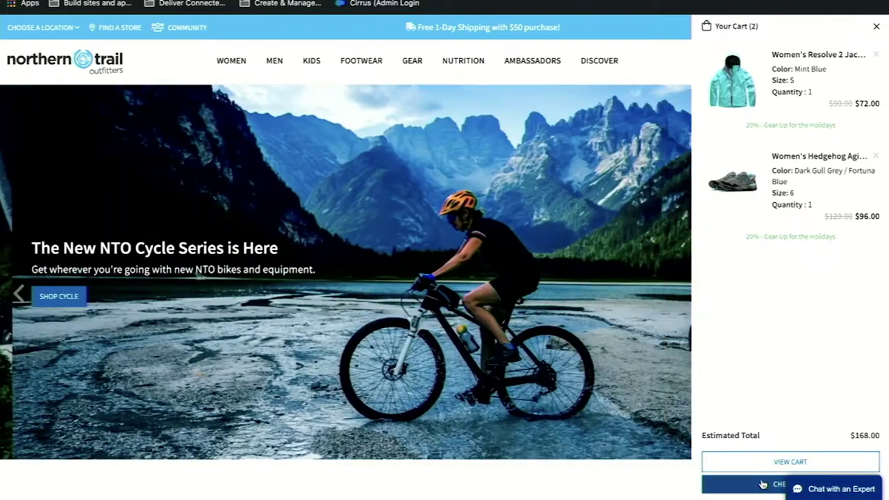
pyautogui.click(767, 463)
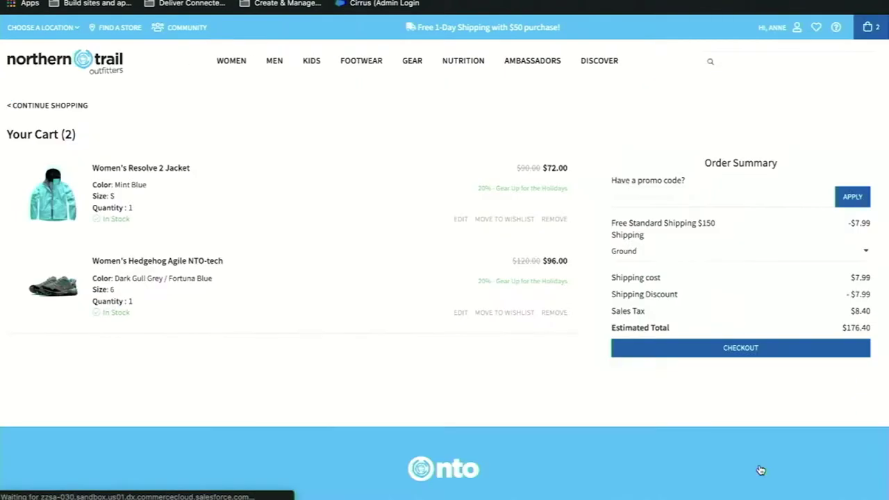
pyautogui.click(702, 355)
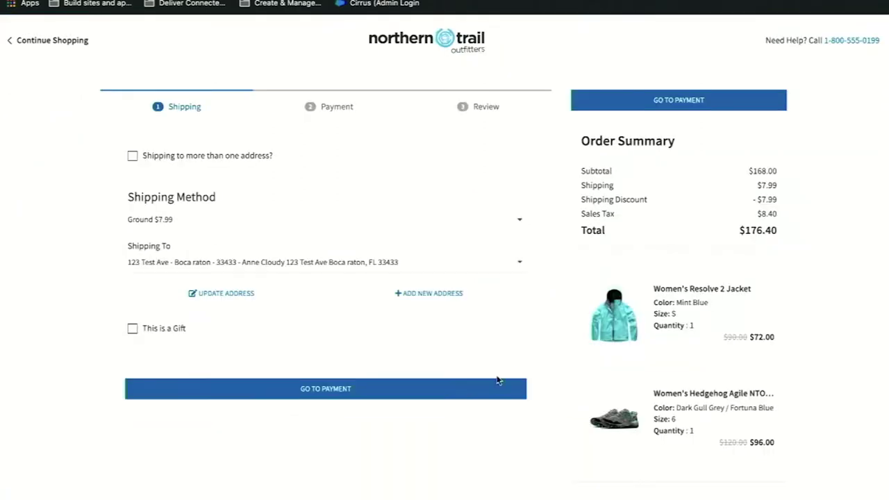
pyautogui.click(445, 387)
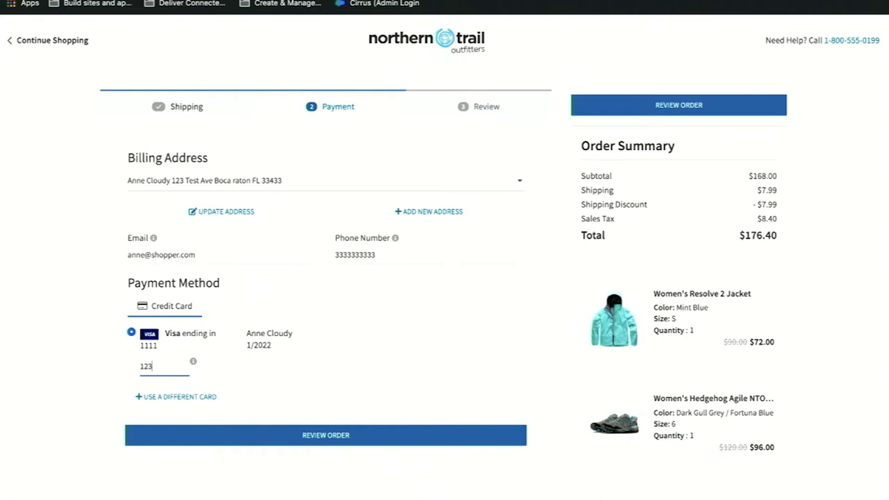
pyautogui.click(288, 436)
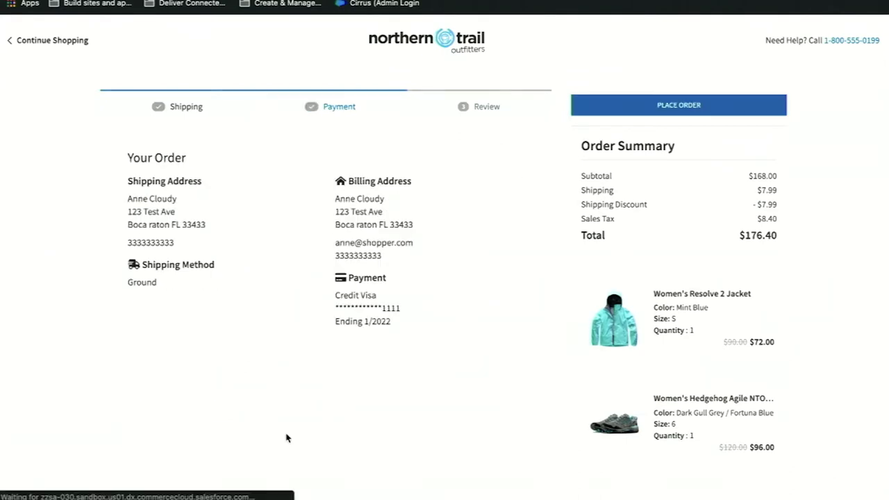
# Place the reviewed $176.40 order from the Review step.
pyautogui.click(624, 112)
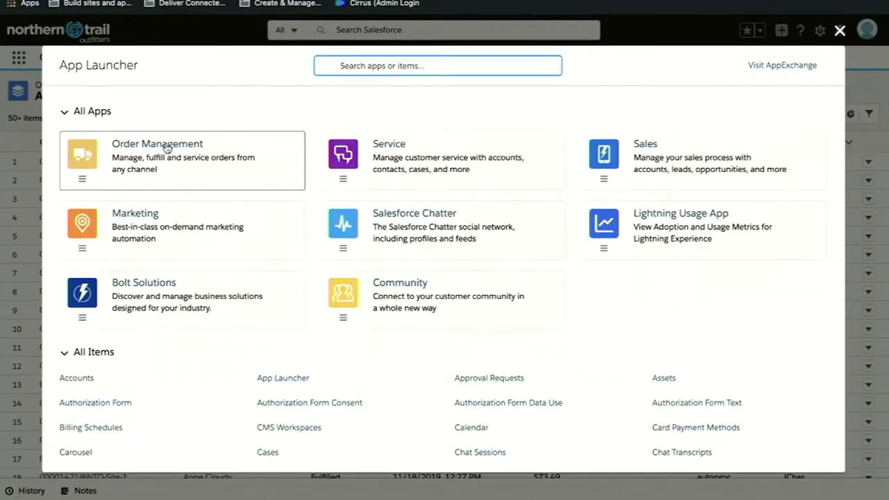
# Open Order Management's All Order Summaries list and show the Order Status chart of 468 orders.
pyautogui.click(166, 145)
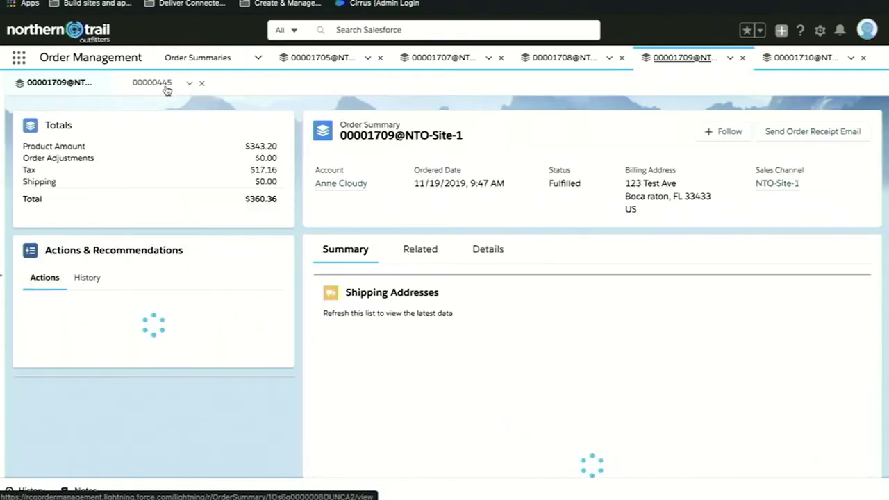
pyautogui.click(186, 61)
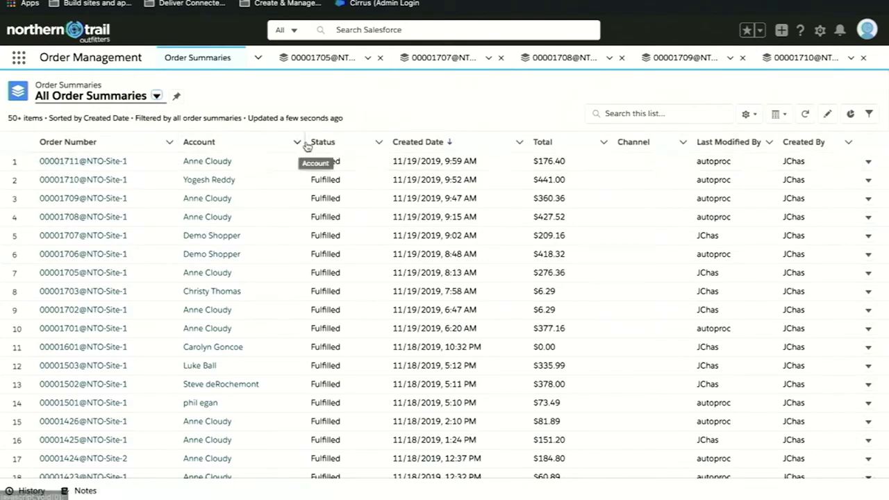
pyautogui.click(851, 114)
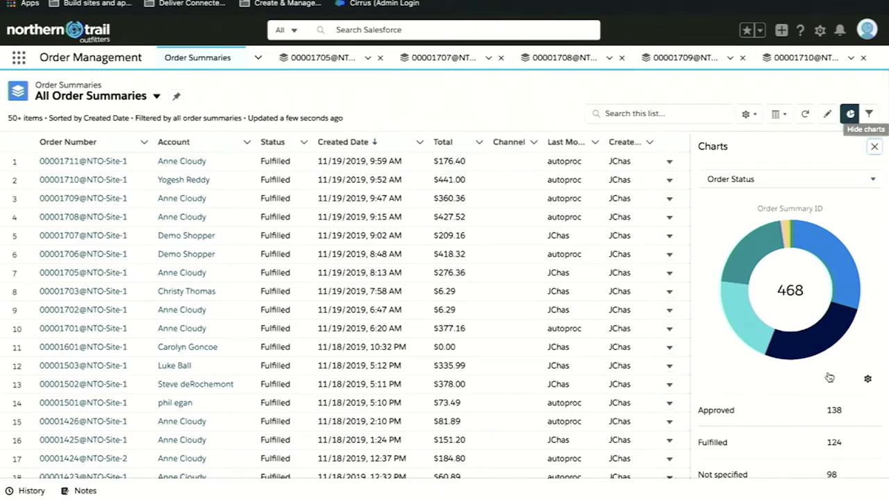
pyautogui.scroll(-2, 828, 376)
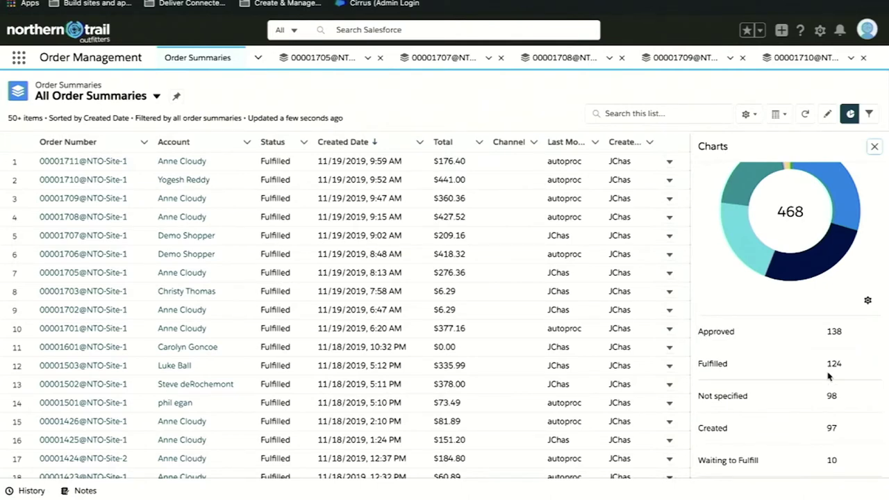
# Add the Channel field to the order summaries list view's visible columns.
pyautogui.click(747, 115)
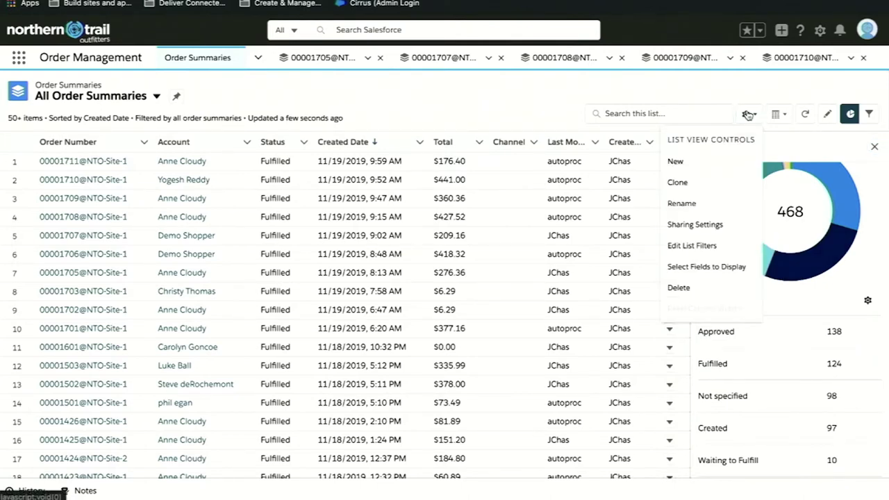
pyautogui.click(698, 266)
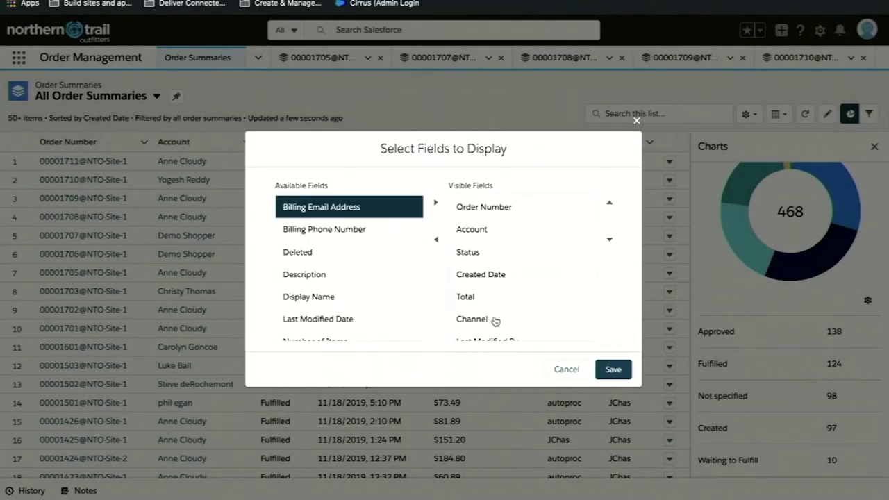
pyautogui.scroll(-1, 495, 323)
pyautogui.click(484, 281)
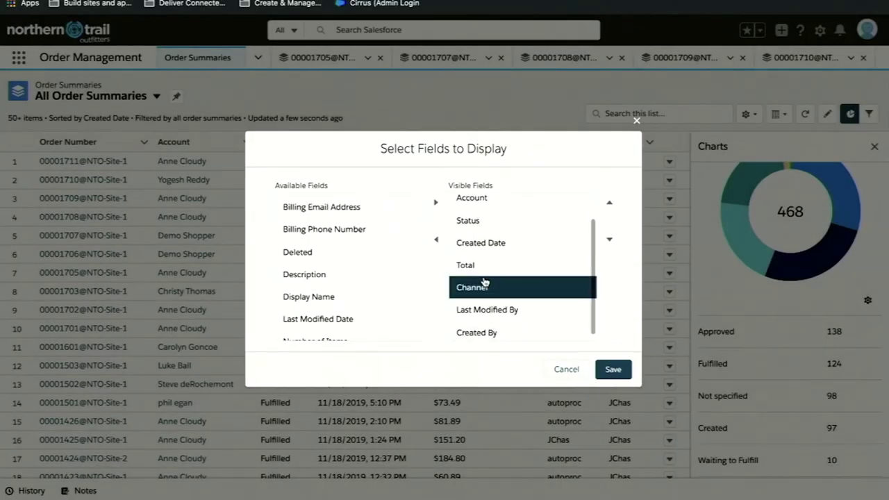
pyautogui.scroll(-1, 337, 248)
pyautogui.scroll(1, 336, 248)
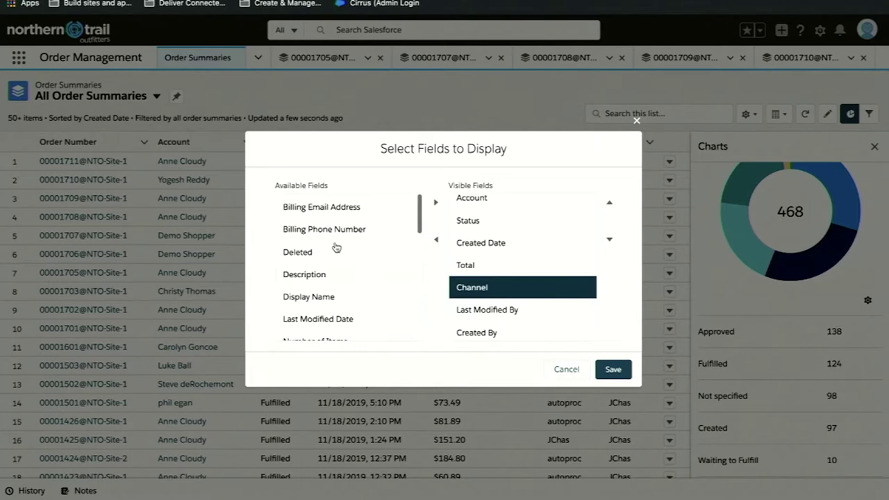
pyautogui.click(613, 369)
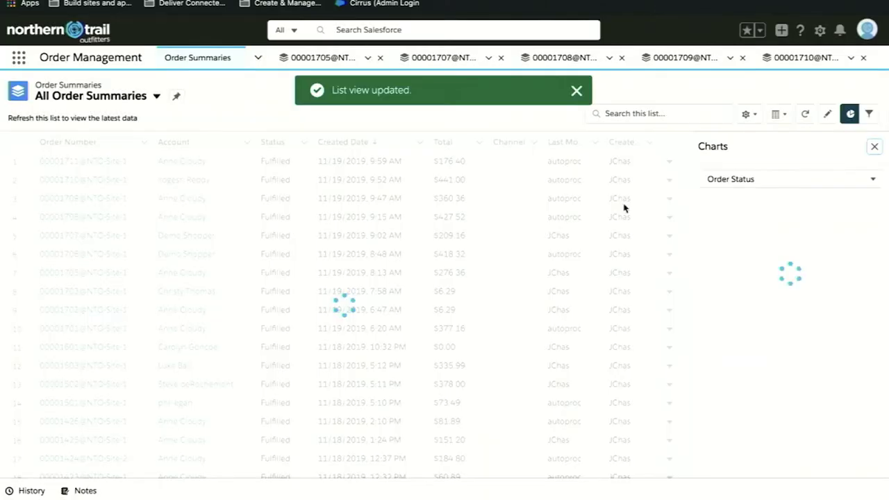
# Sort the order summaries by Created Date with the newest first.
pyautogui.click(378, 143)
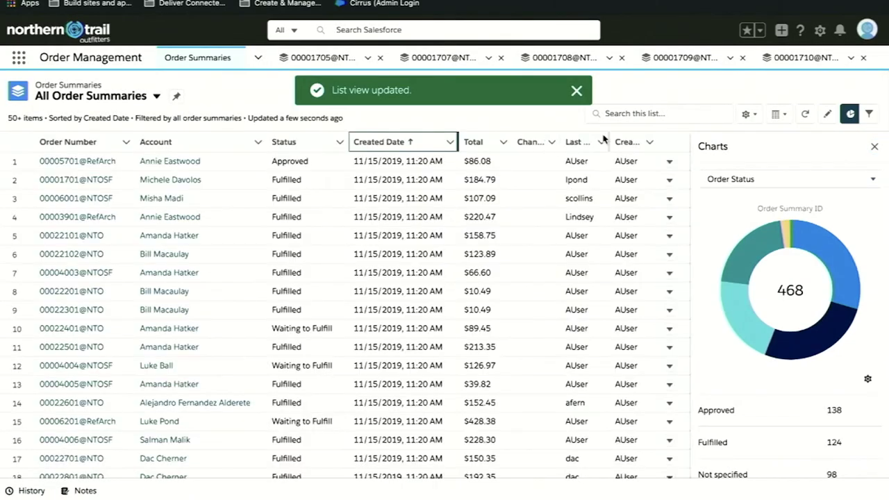
pyautogui.click(174, 143)
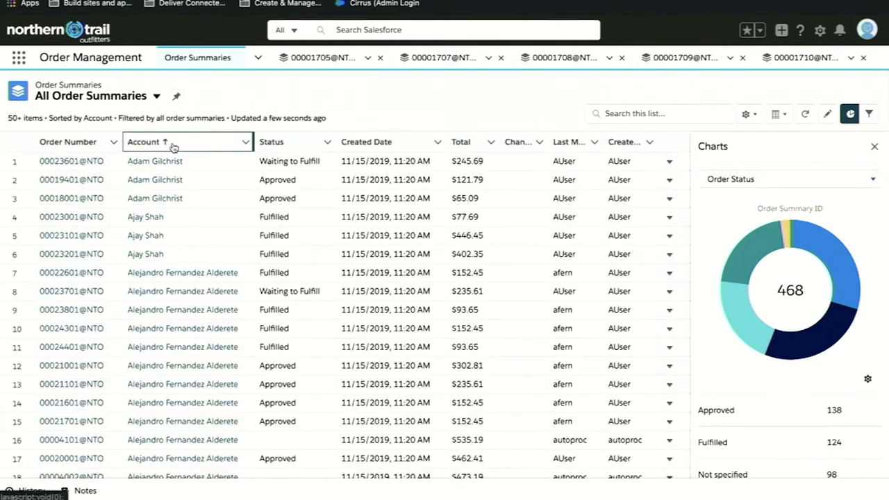
pyautogui.click(392, 143)
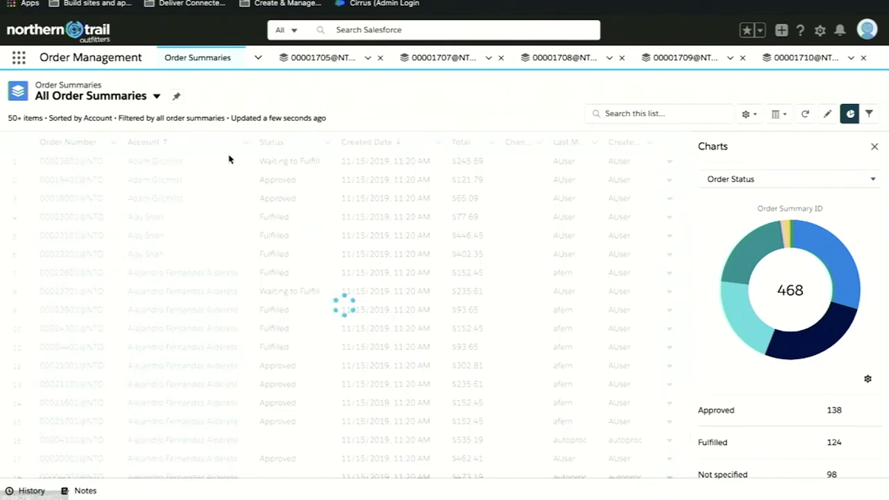
pyautogui.click(72, 161)
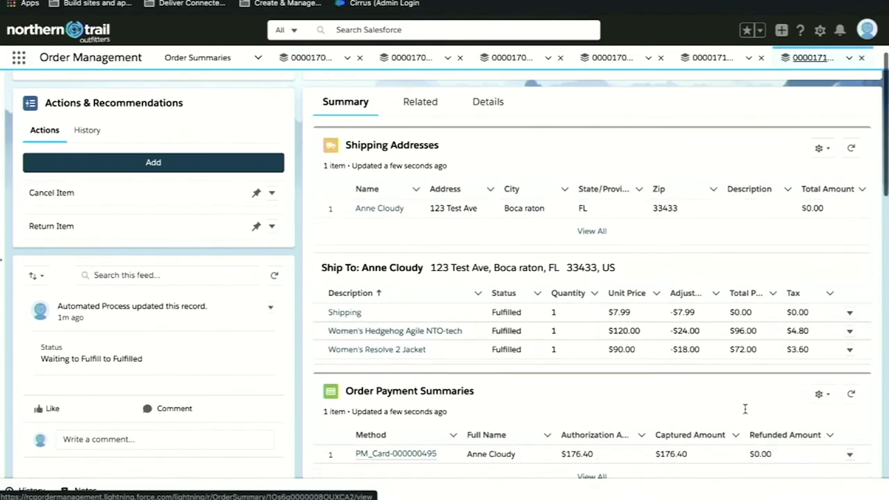
pyautogui.scroll(2, 744, 409)
pyautogui.scroll(-2, 746, 411)
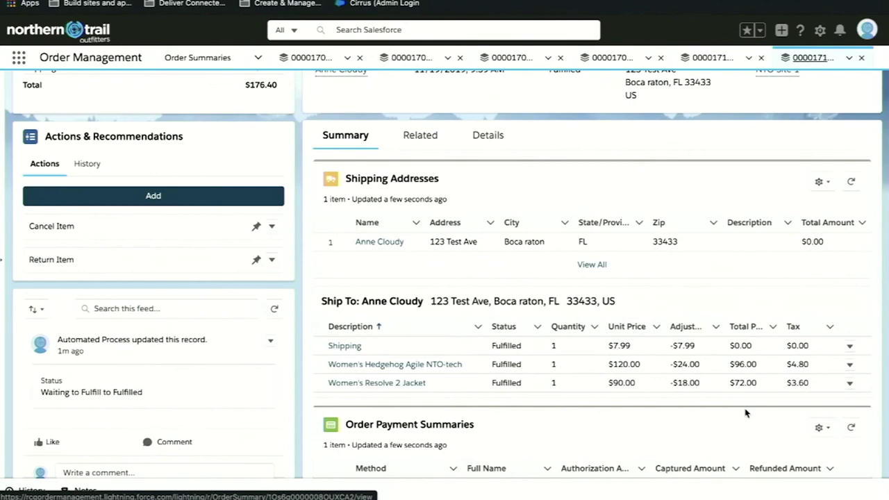
pyautogui.scroll(-2, 745, 413)
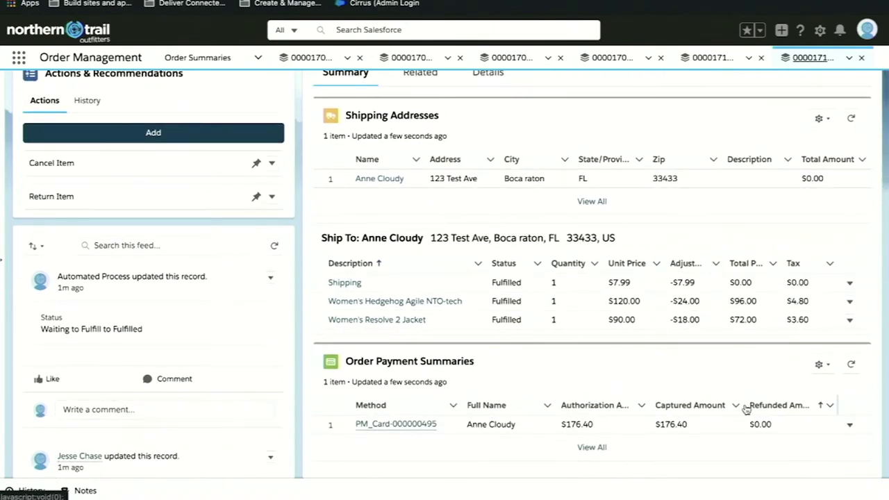
pyautogui.scroll(3, 746, 410)
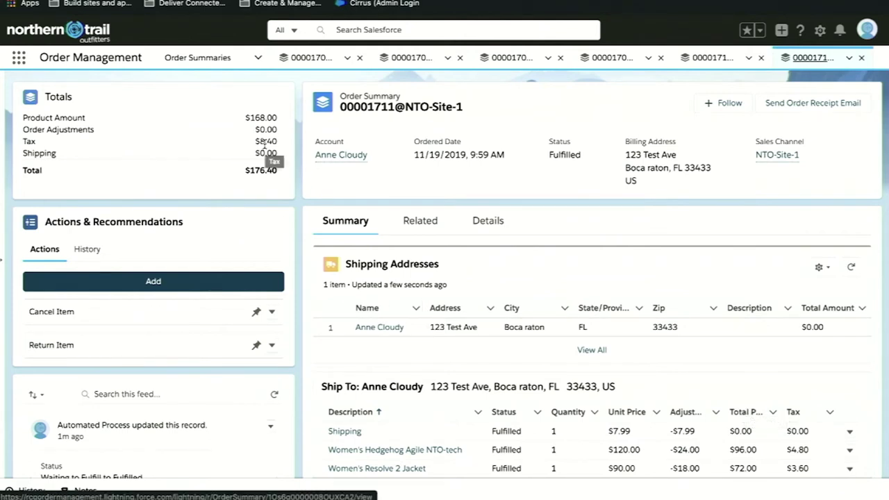
# Open fulfillment order 00000447 from the order summary's records.
pyautogui.click(479, 227)
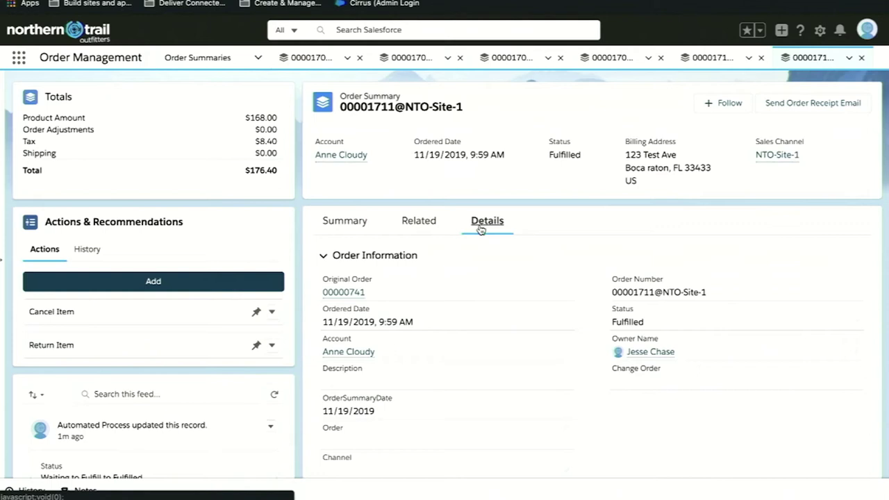
pyautogui.moveTo(333, 296)
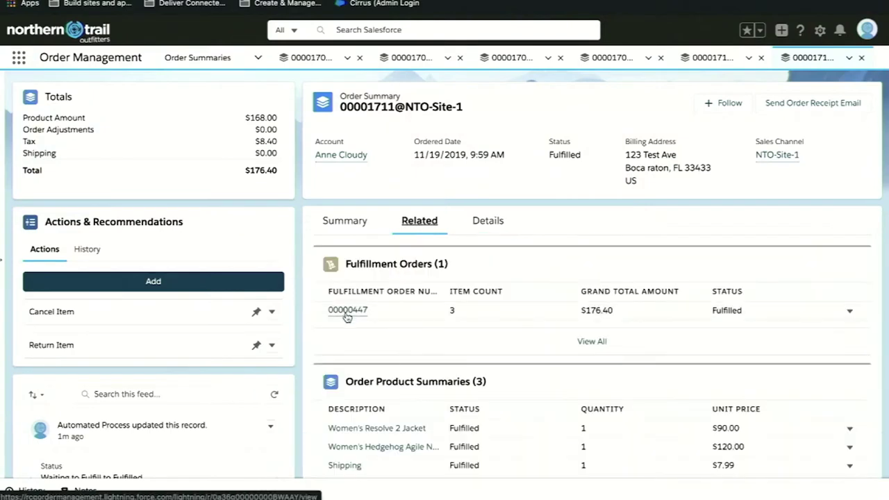
pyautogui.click(348, 310)
# Return to order summary 00001711@NTO-Site-1 and show its shipping and line items summary.
pyautogui.moveTo(348, 316)
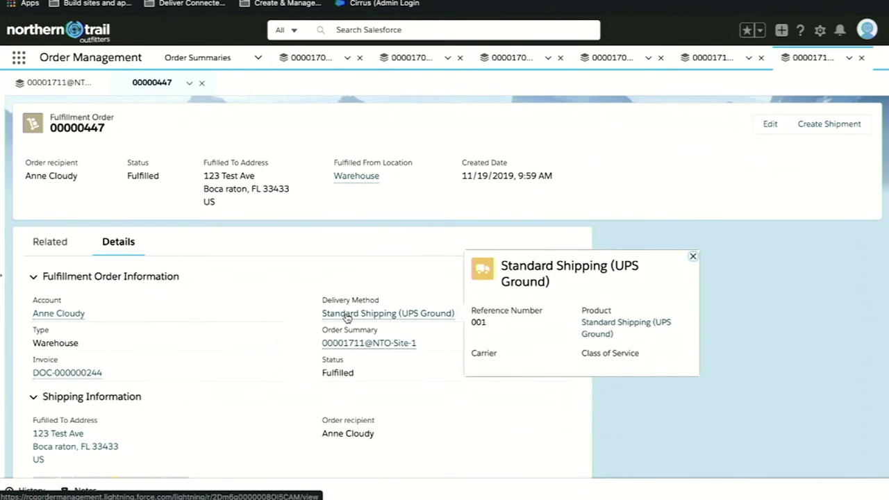
pyautogui.scroll(-1, 347, 316)
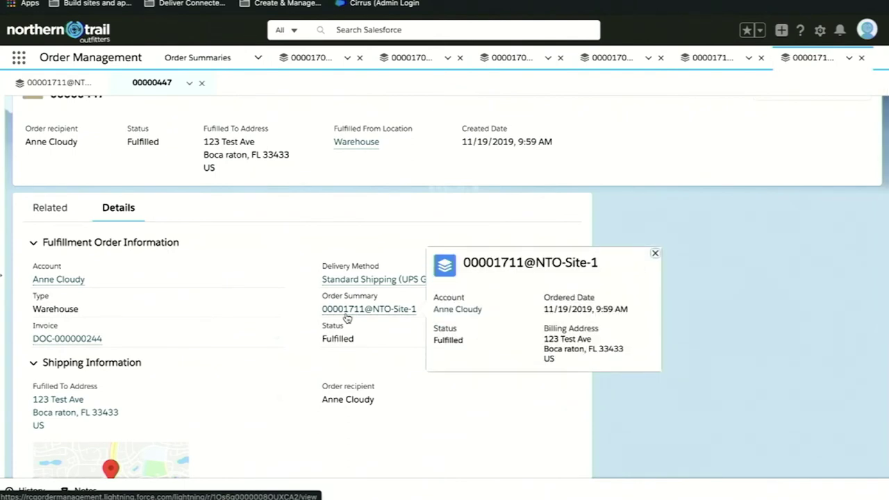
pyautogui.scroll(1, 347, 317)
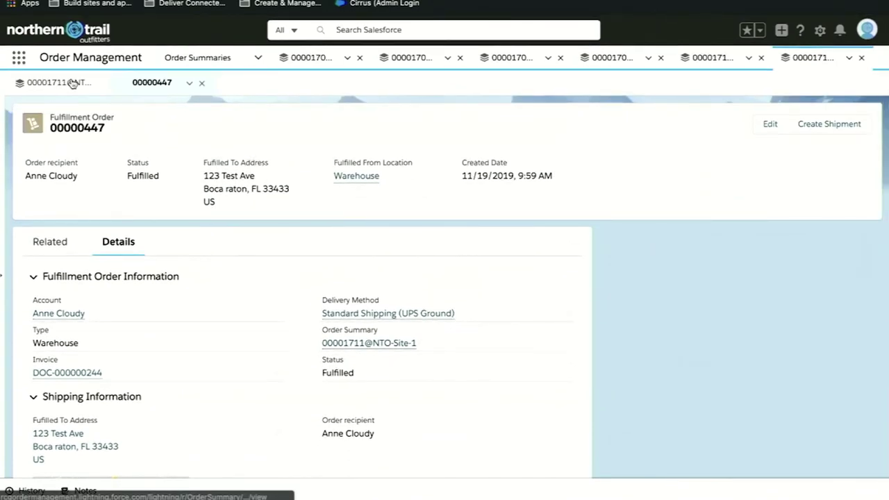
pyautogui.click(73, 83)
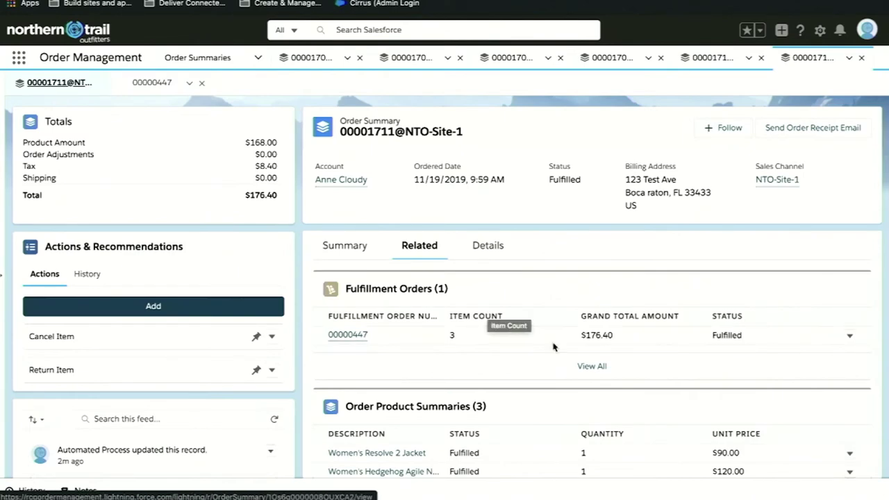
pyautogui.scroll(-3, 554, 346)
pyautogui.click(351, 139)
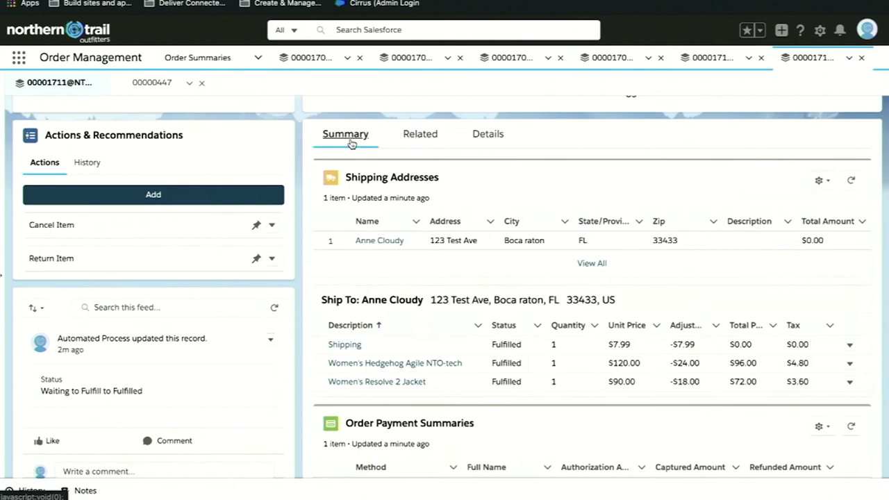
# View all Order Payment Summaries for order 00001711@NTO-Site-1.
pyautogui.scroll(-3, 609, 338)
pyautogui.click(592, 403)
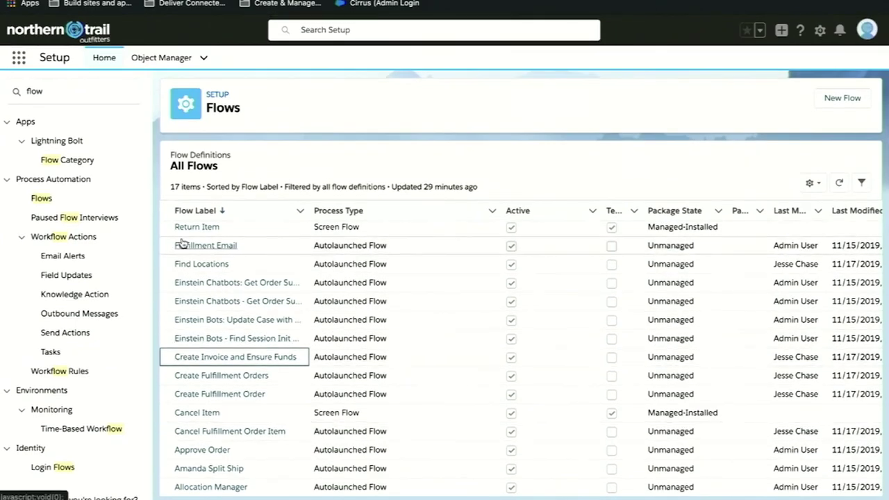
# Open the Return Item flow and add an action filtered to Lightning Order Management actions.
pyautogui.click(184, 229)
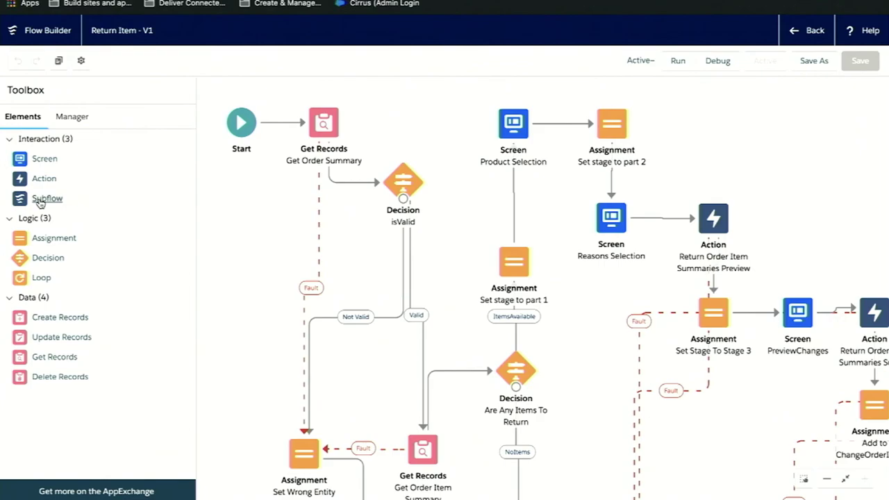
pyautogui.moveTo(21, 180); pyautogui.dragTo(270, 234)
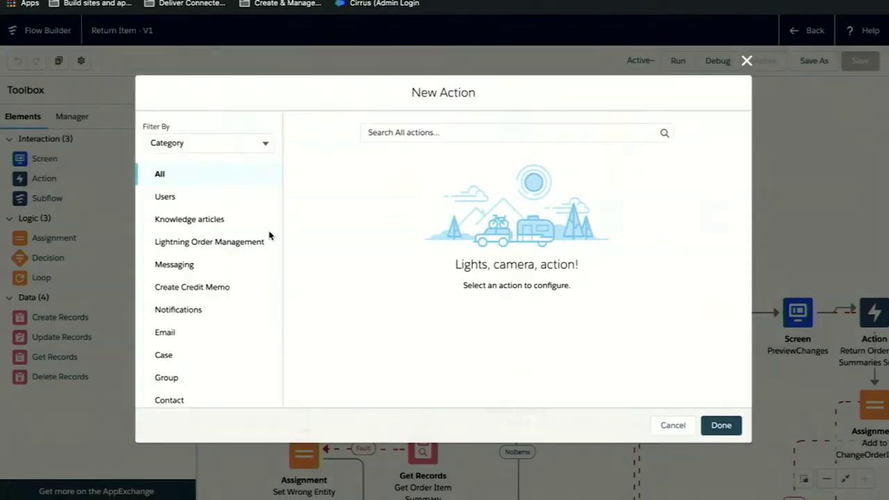
pyautogui.click(239, 241)
pyautogui.click(438, 132)
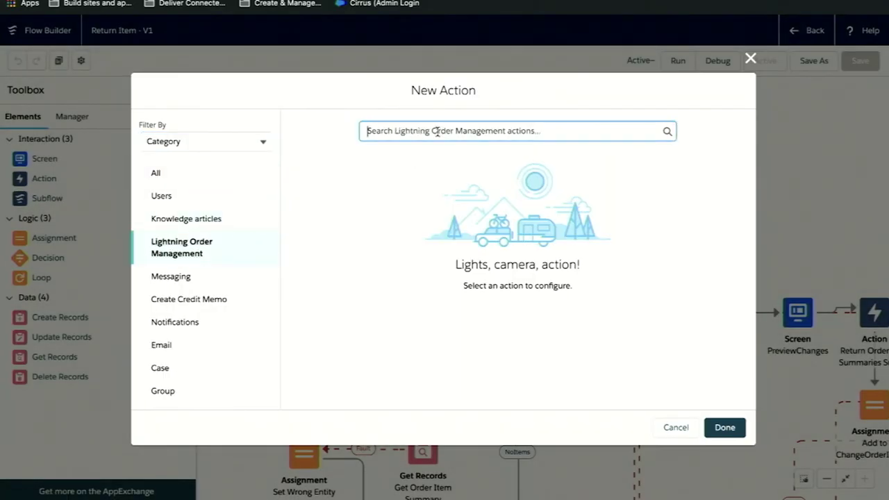